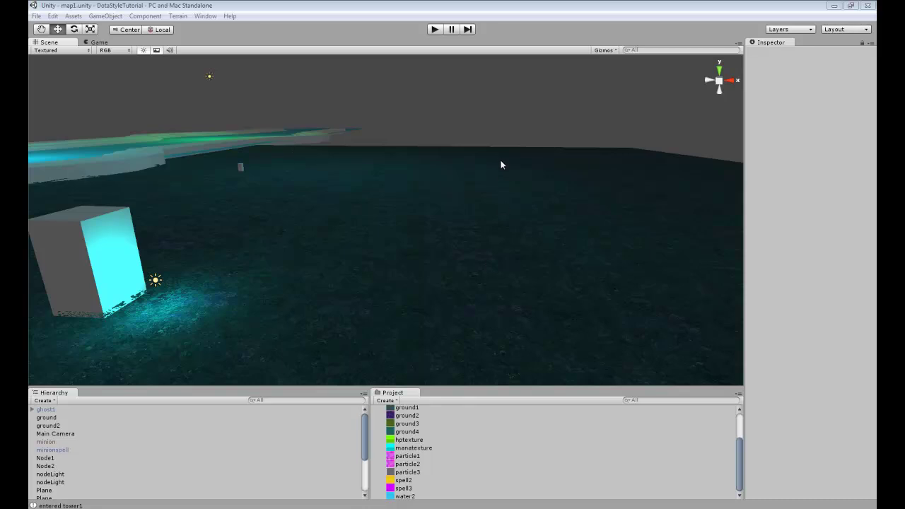
Step: Look over the scene's ground and view the particle3 texture's import settings and soft grey preview
right_drag(500, 164, 535, 272)
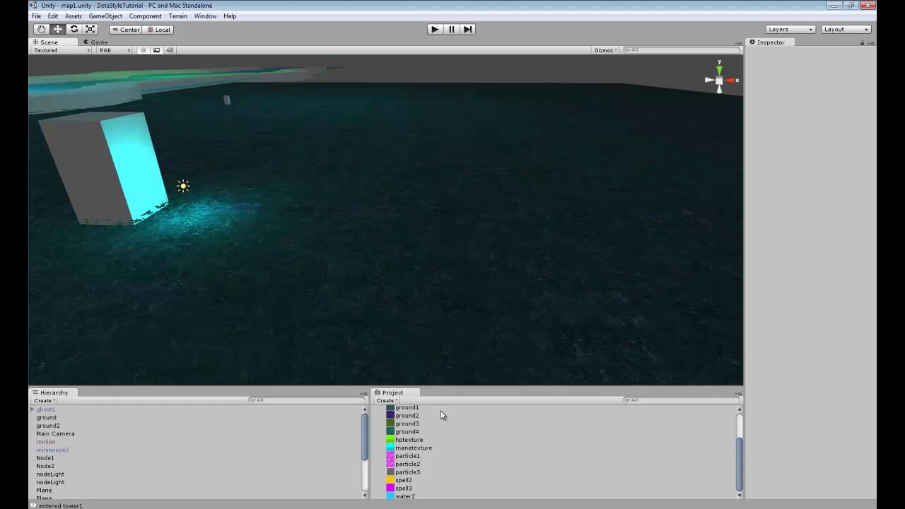
click(415, 472)
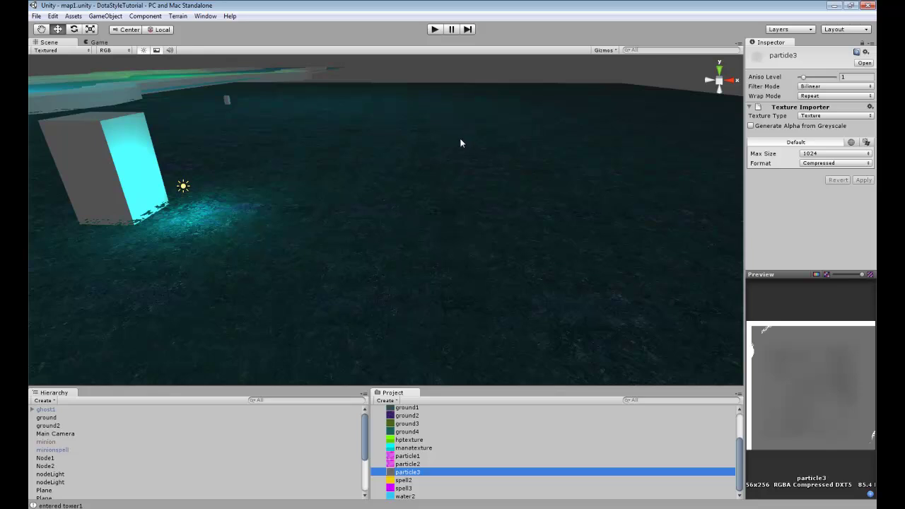
mouse_move(438, 219)
right_down()
mouse_move(432, 243)
mouse_move(431, 187)
mouse_move(430, 224)
right_up()
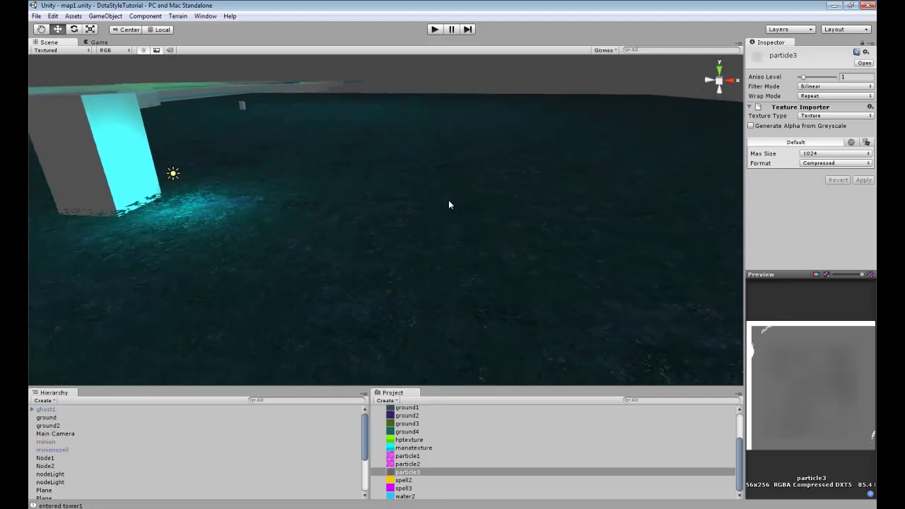
Step: Create a new Particle System via GameObject > Create Other
click(105, 16)
mouse_move(120, 40)
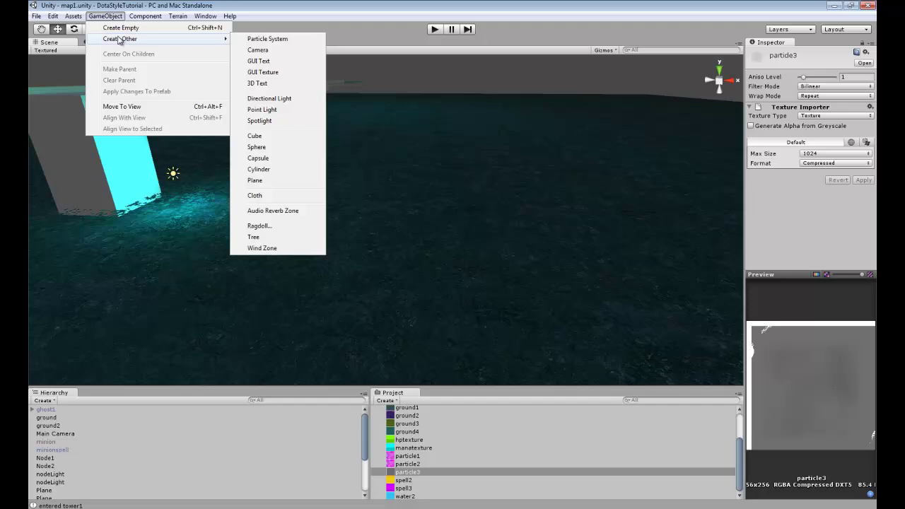
click(280, 39)
right_drag(543, 248, 465, 252)
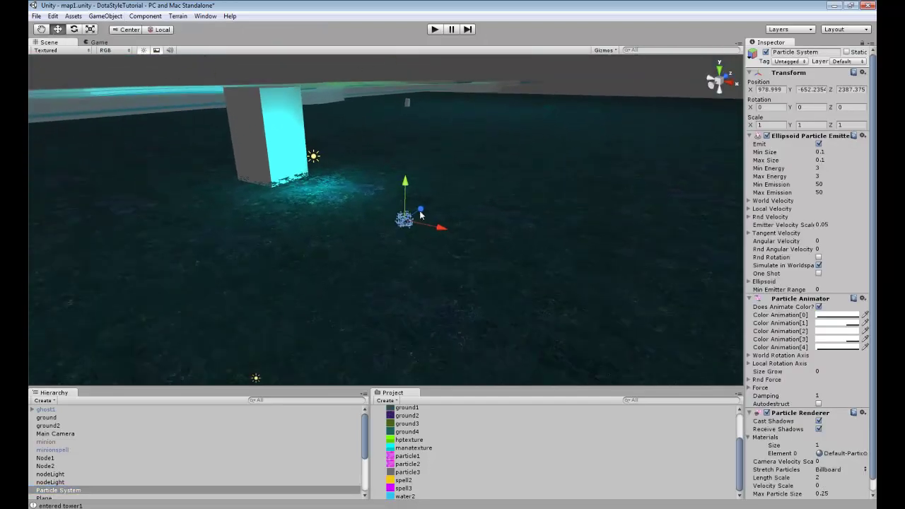
Step: Lower the emitter near the ground, set Max Size to about 4.09, and sweep it to preview trails
drag(436, 180, 436, 185)
right_drag(453, 201, 509, 198)
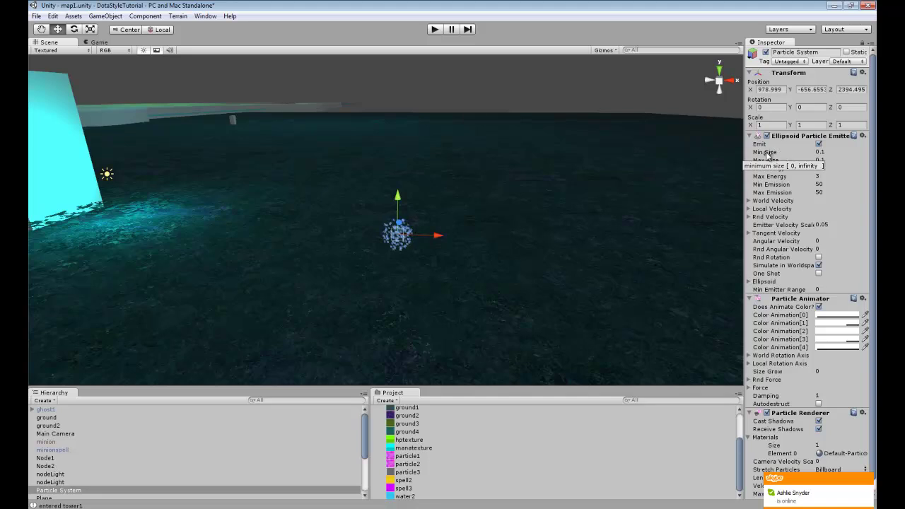
drag(780, 162, 773, 272)
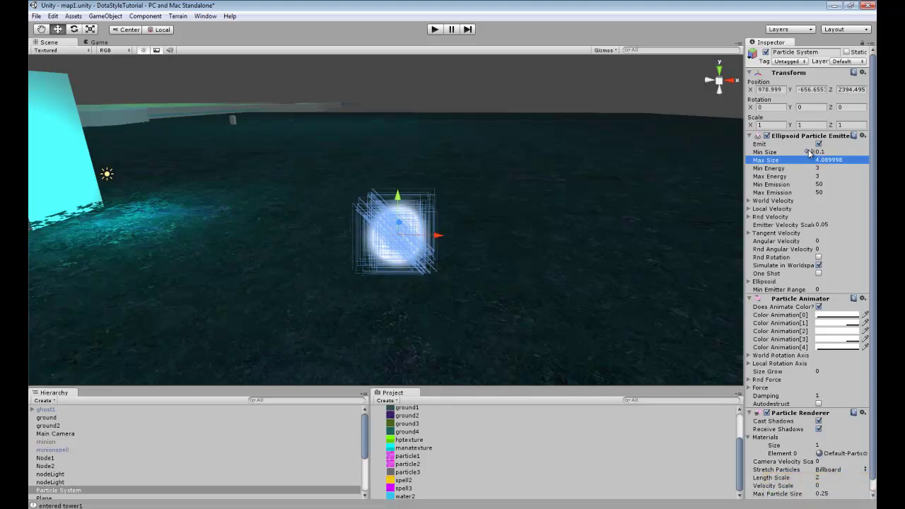
drag(436, 236, 476, 235)
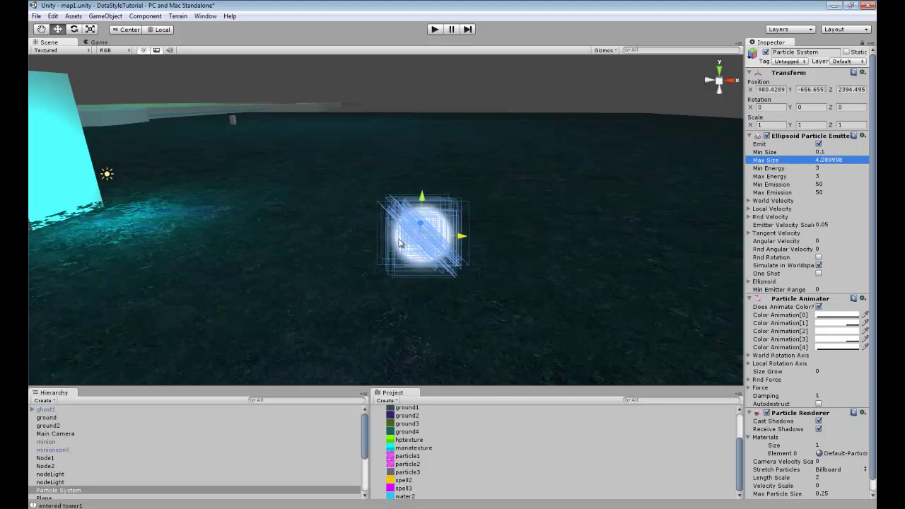
drag(420, 241, 440, 238)
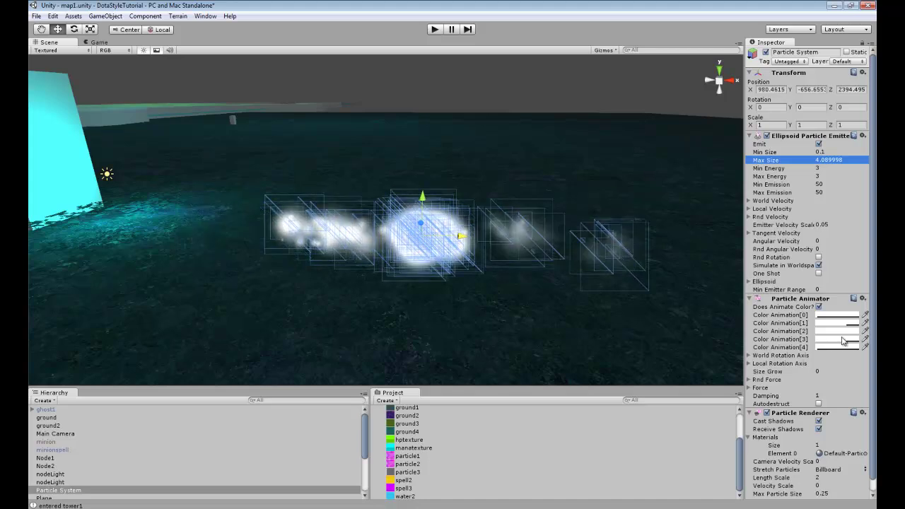
Step: Apply particle3 as the particles' material and set its shader to Particles > Additive
scroll(832, 283, down, 1)
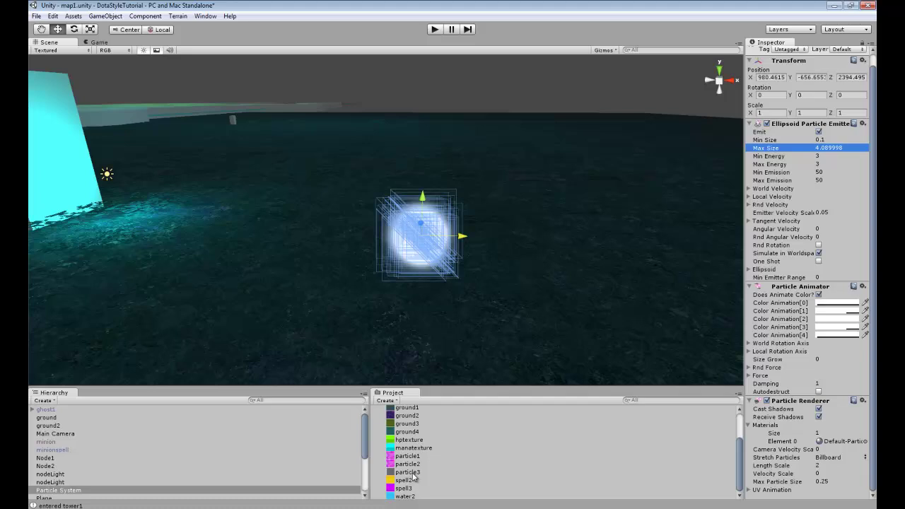
drag(414, 472, 791, 499)
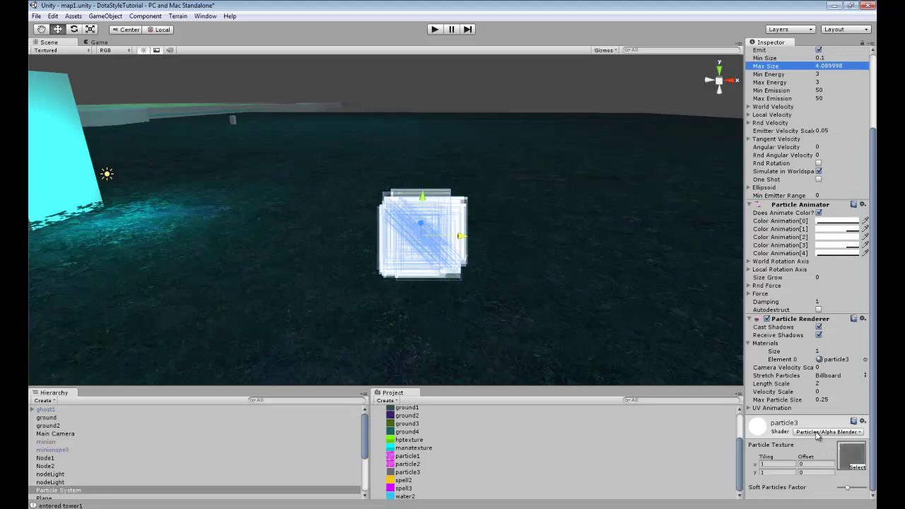
click(817, 432)
mouse_move(819, 352)
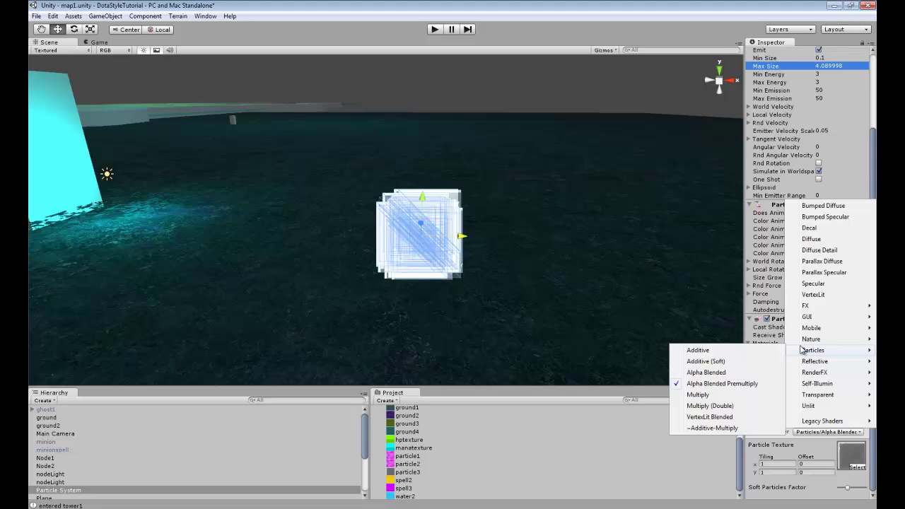
click(751, 353)
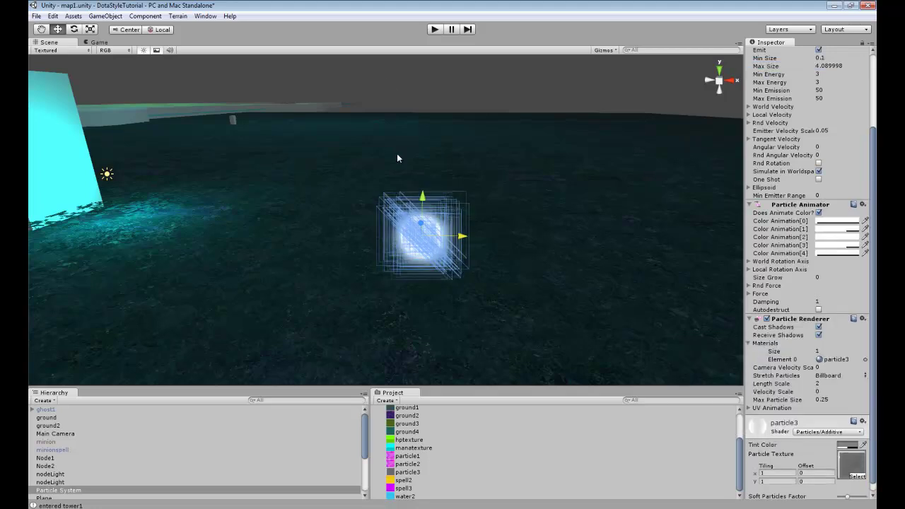
Step: Sweep the emitter and toggle selection to preview the soft white additive glow
click(435, 108)
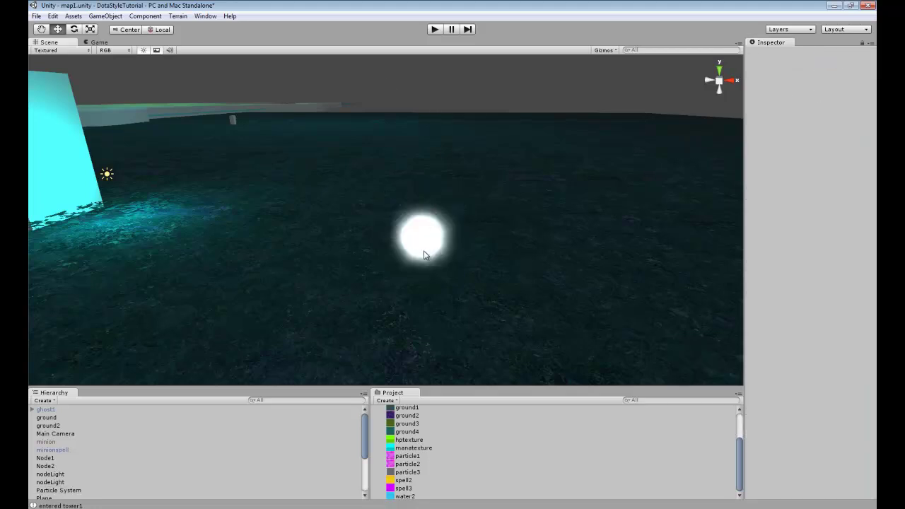
click(426, 247)
drag(372, 237, 307, 247)
click(465, 105)
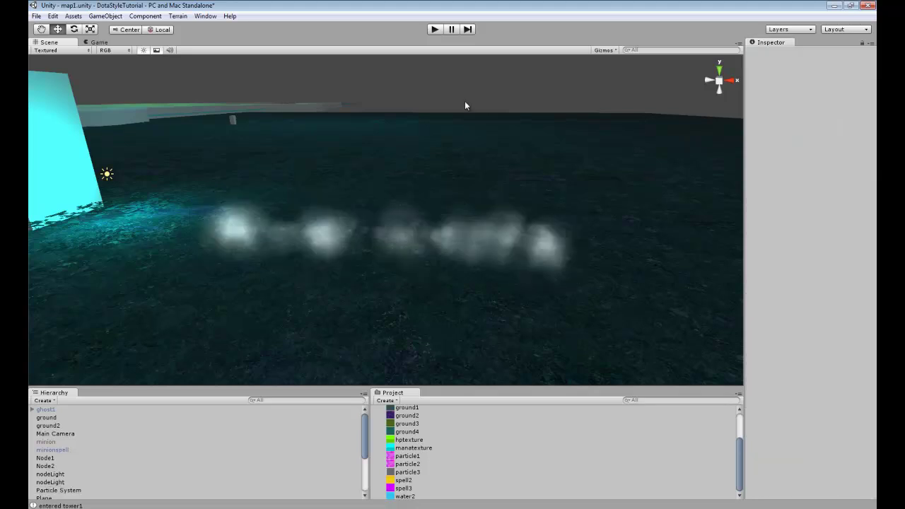
click(421, 237)
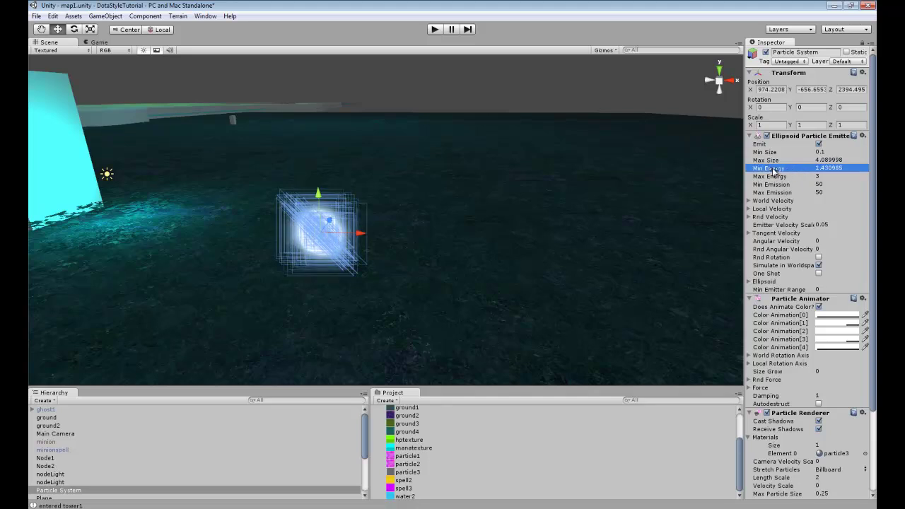
Step: Set Min Energy to 0.5714769 and Max Energy to 1.28527, then sweep the emitter to test
mouse_move(762, 170)
mouse_down()
mouse_move(777, 180)
mouse_move(770, 181)
mouse_up()
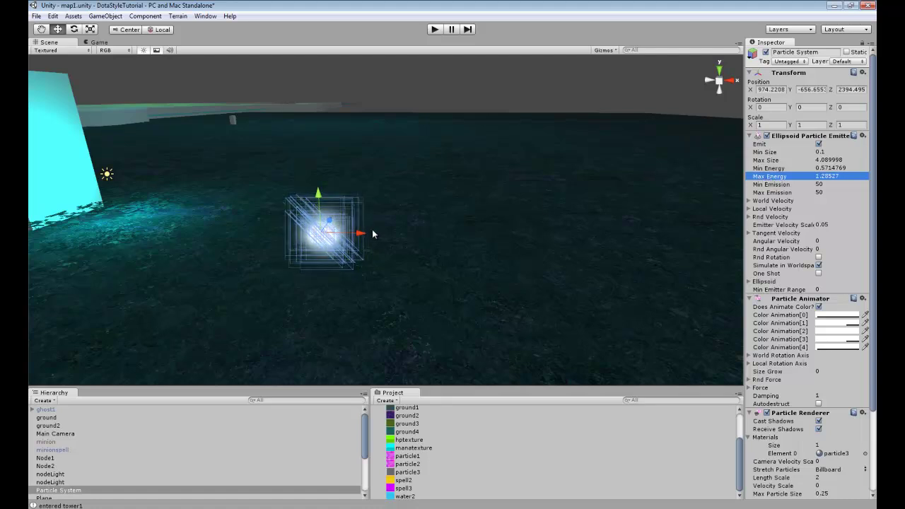
drag(373, 234, 440, 241)
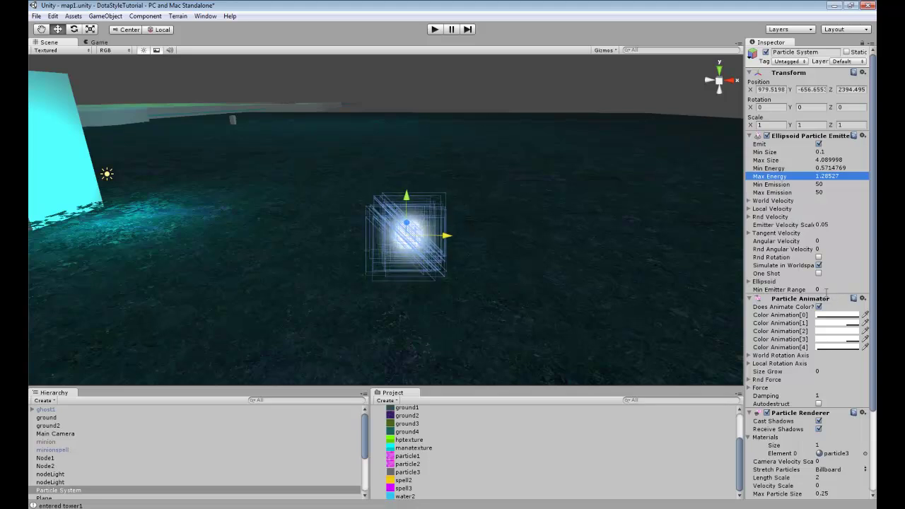
click(747, 232)
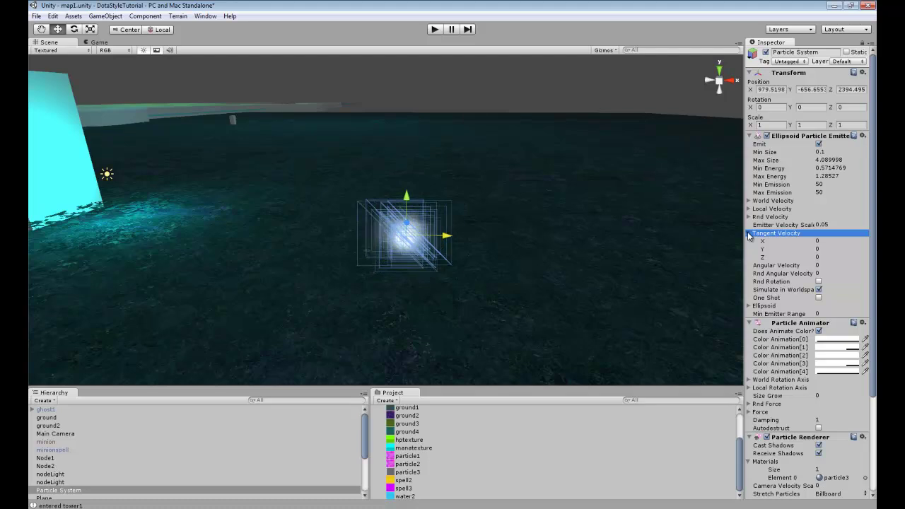
click(749, 209)
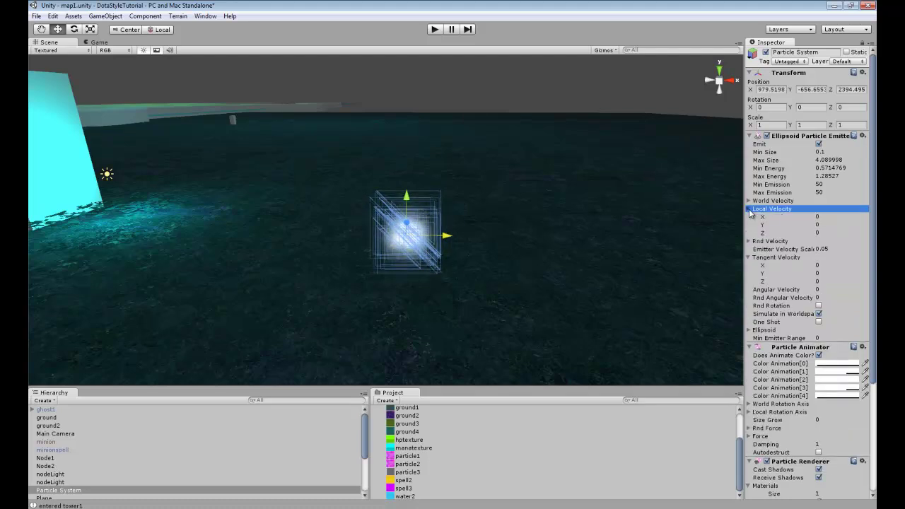
click(748, 200)
drag(762, 209, 859, 212)
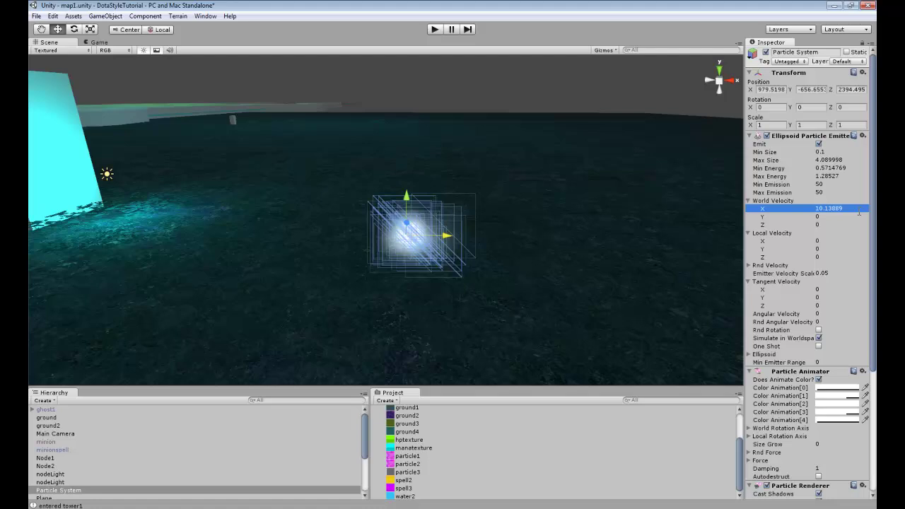
click(781, 219)
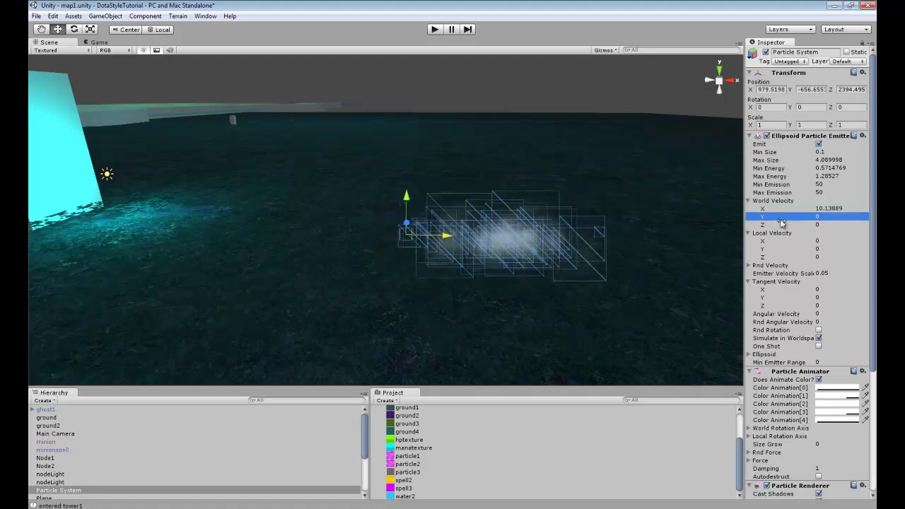
drag(781, 222, 863, 221)
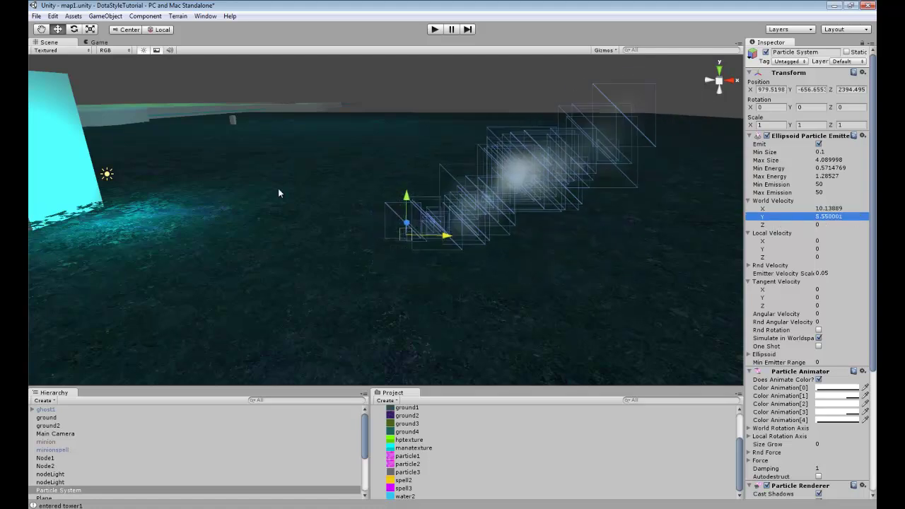
click(841, 209)
text(0)
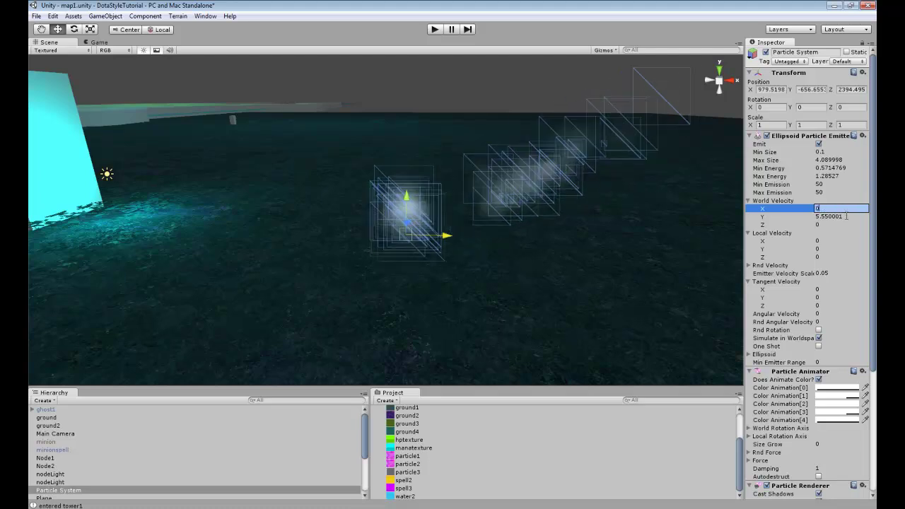
click(749, 201)
click(749, 209)
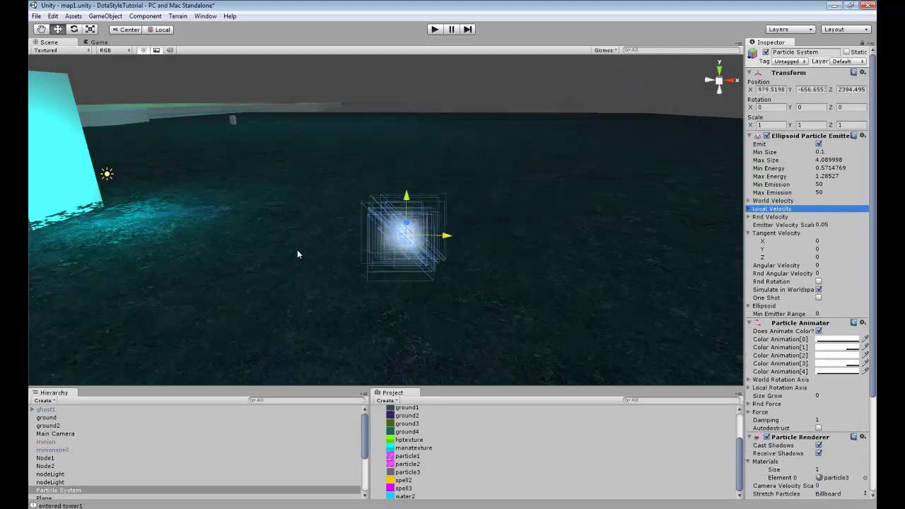
click(748, 232)
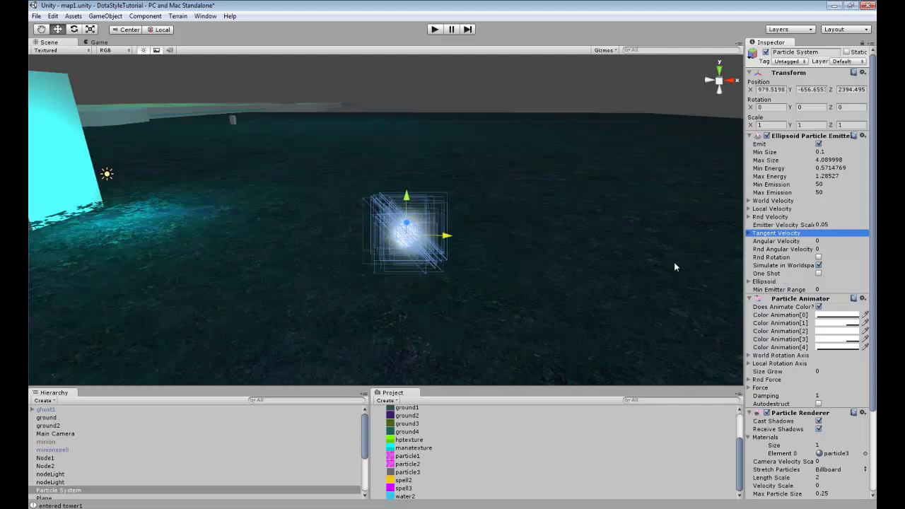
click(819, 265)
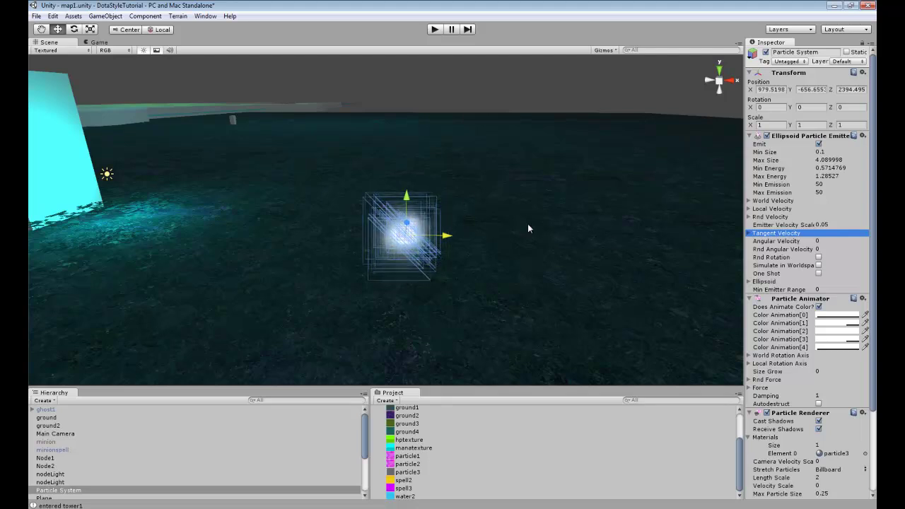
drag(447, 235, 381, 240)
click(818, 265)
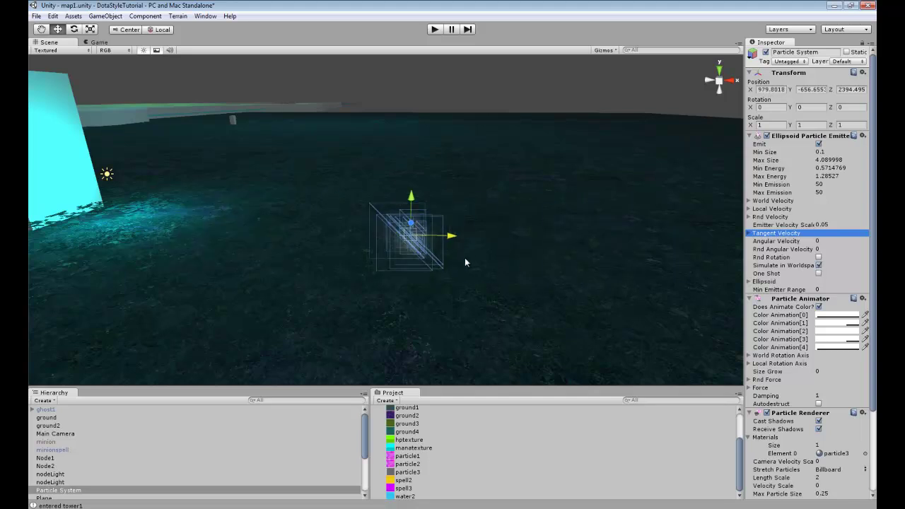
drag(444, 240, 462, 229)
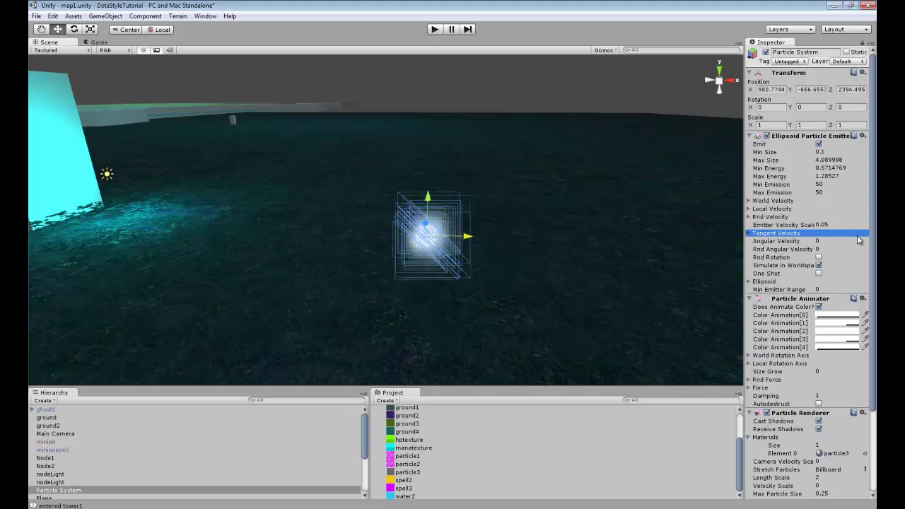
scroll(857, 237, down, 4)
Step: Make Color Animation swatches [0], [1] and [2] pure red
scroll(860, 240, down, 2)
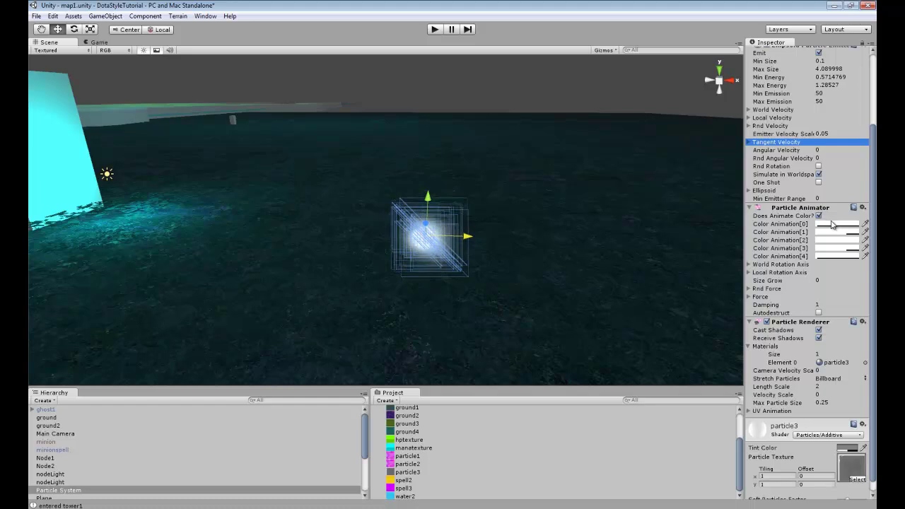
click(833, 225)
drag(98, 58, 152, 28)
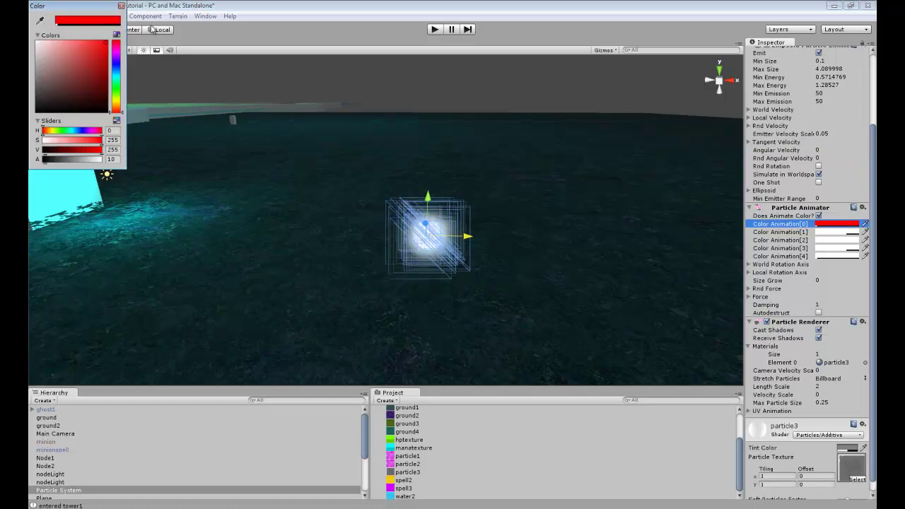
click(121, 6)
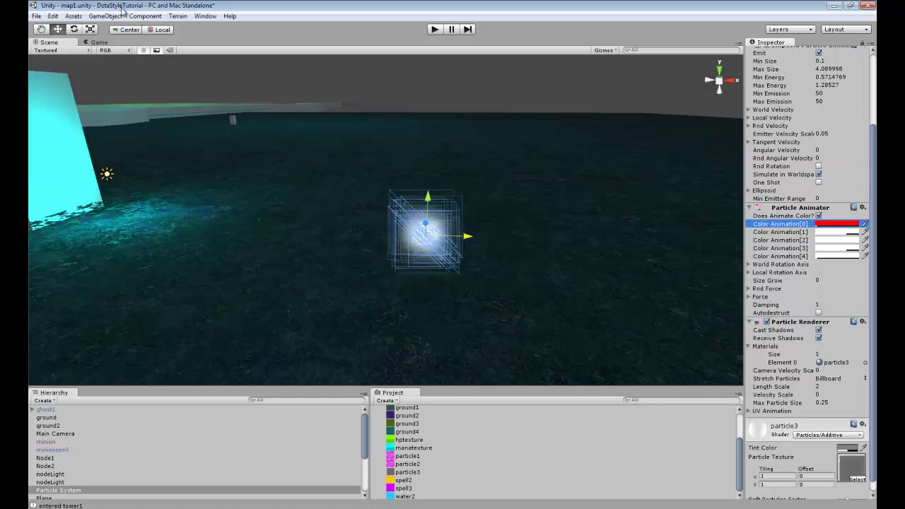
click(839, 233)
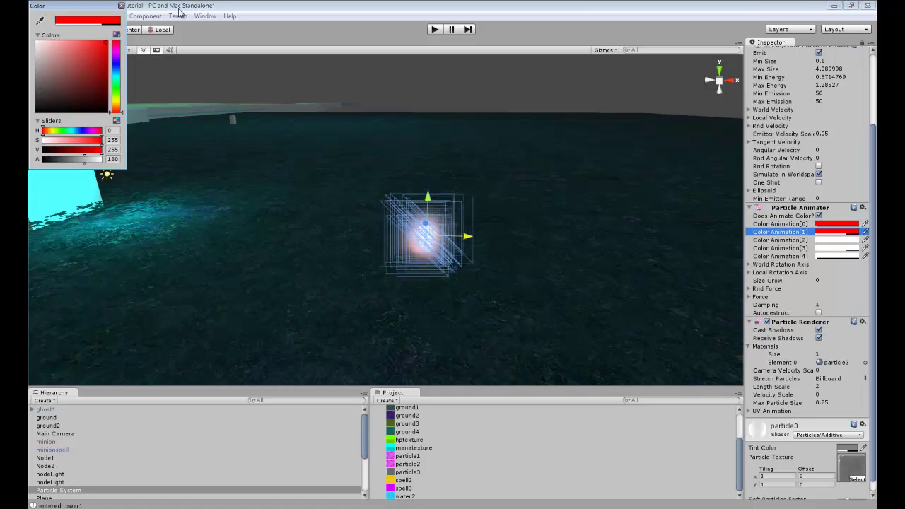
click(121, 6)
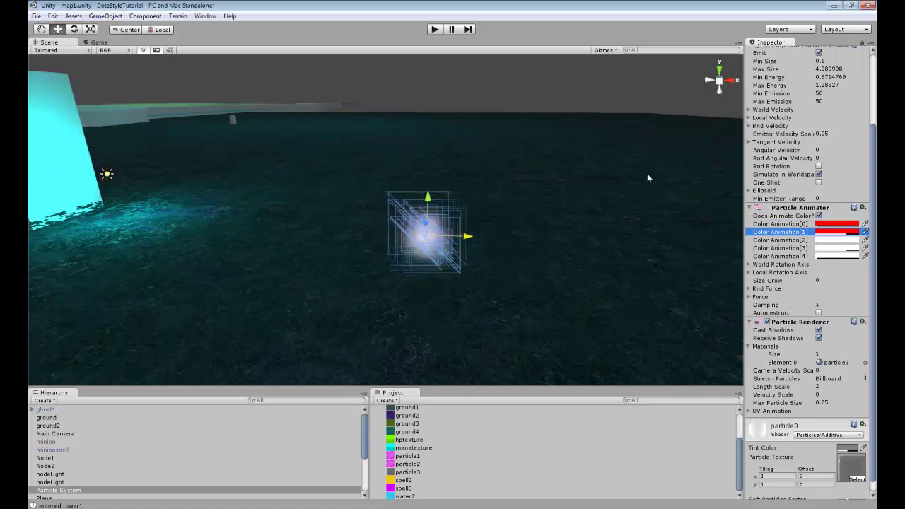
click(91, 65)
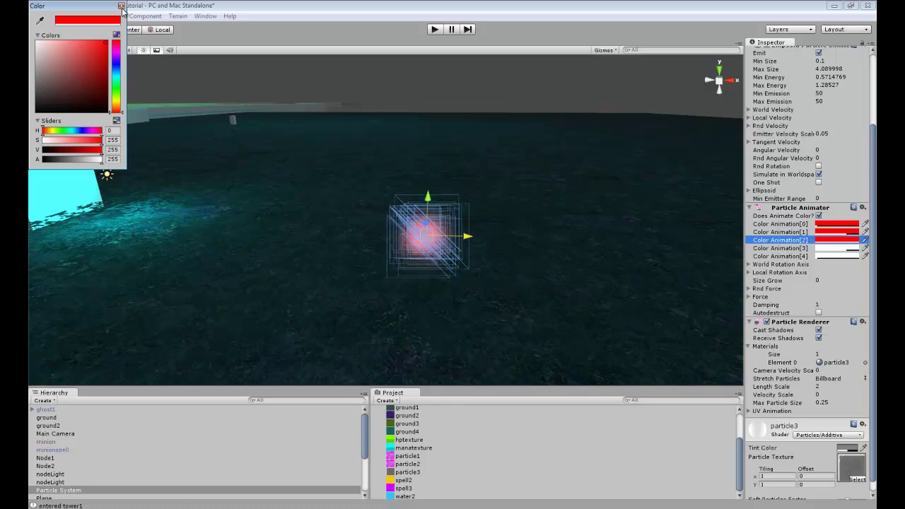
click(121, 5)
Step: Make swatches [3] and [4] red too, then deselect to preview the red glow
click(835, 251)
click(91, 65)
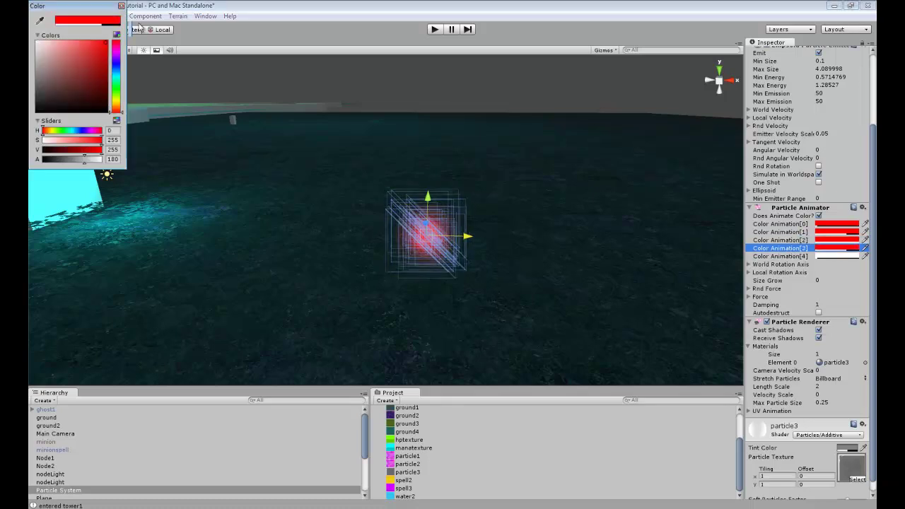
click(121, 6)
click(836, 256)
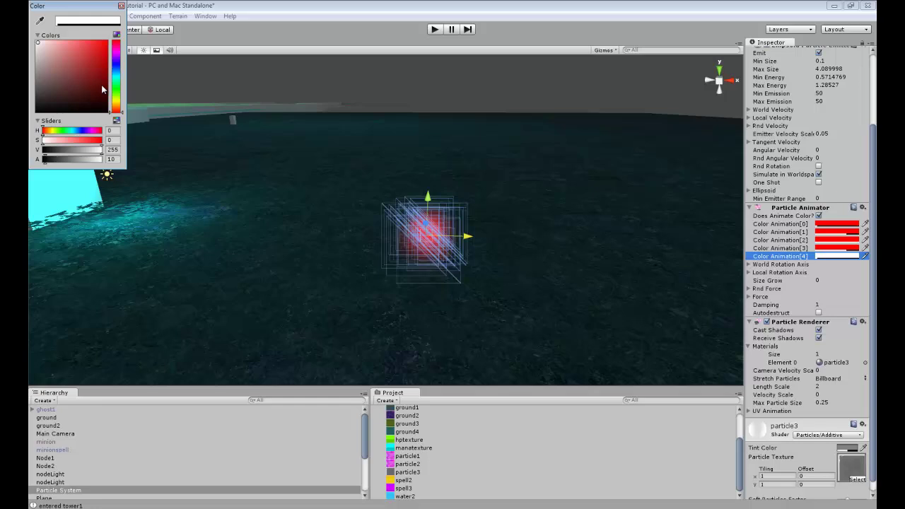
click(91, 65)
click(121, 5)
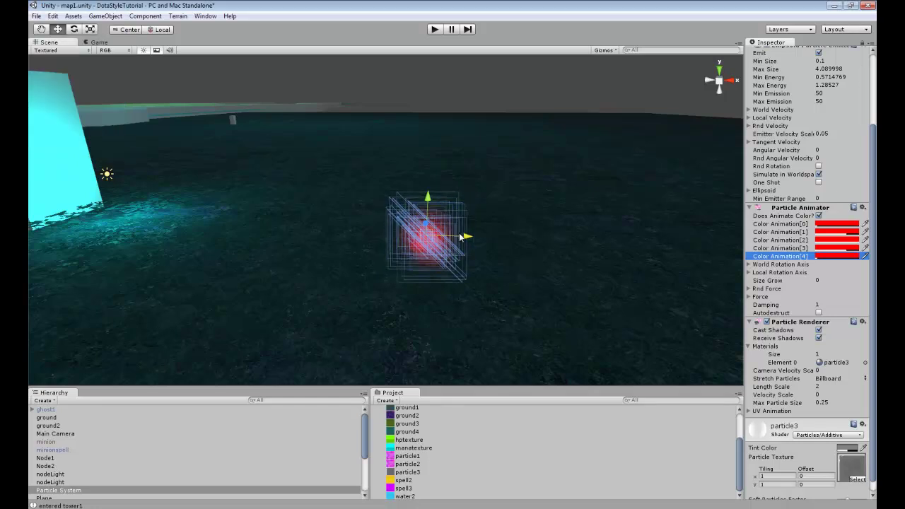
click(480, 106)
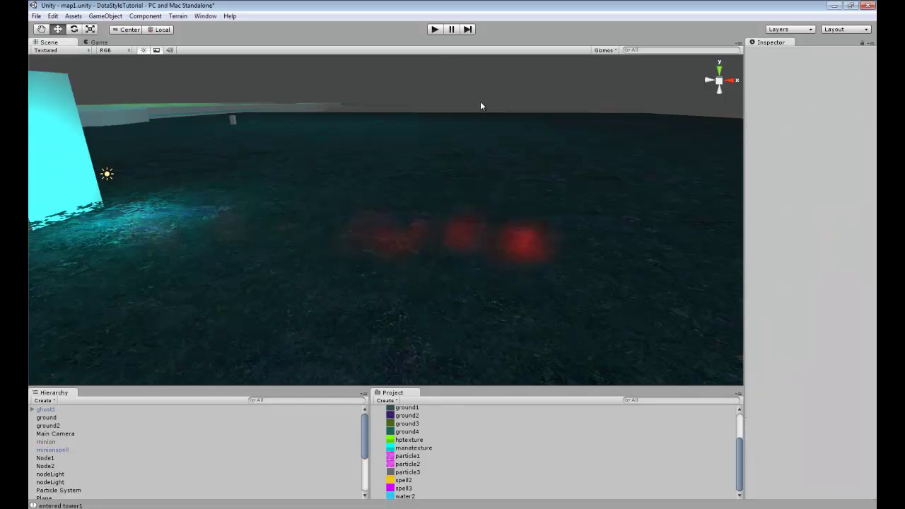
Step: Change Color Animation [0] to teal and [1] to purple
click(520, 242)
click(839, 315)
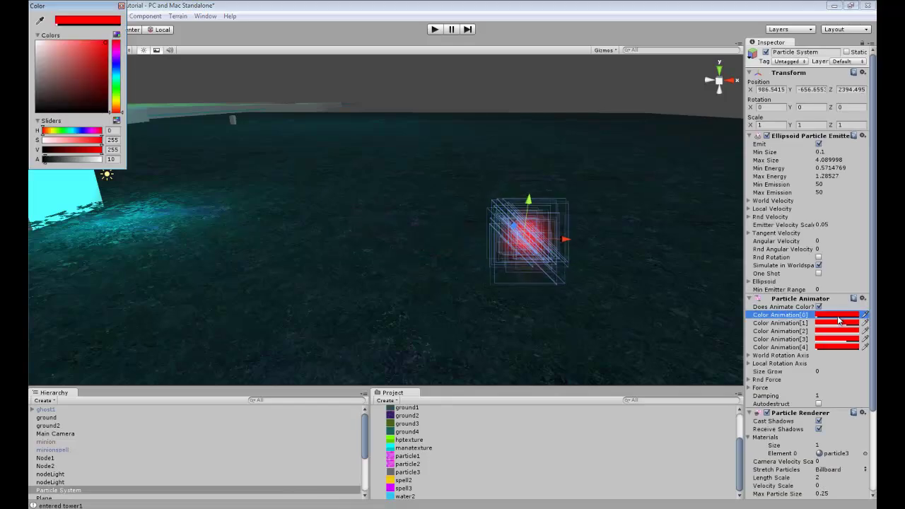
click(118, 83)
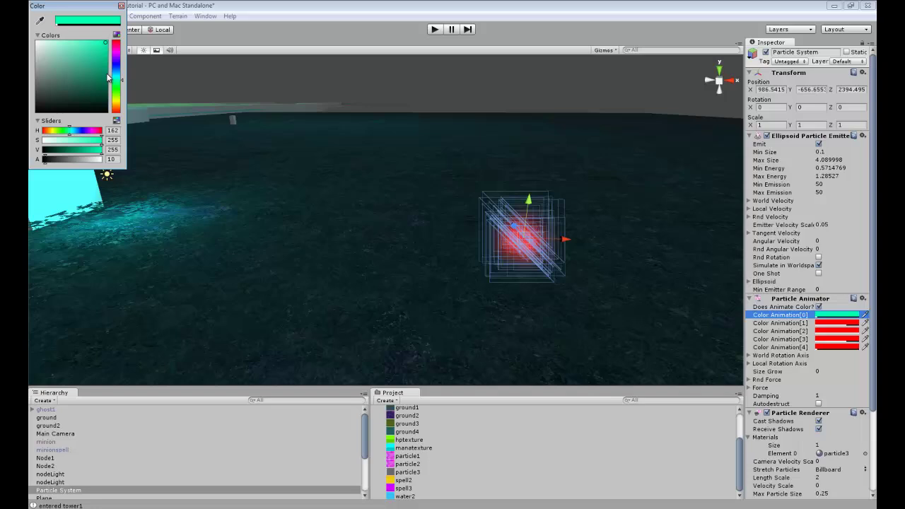
click(121, 6)
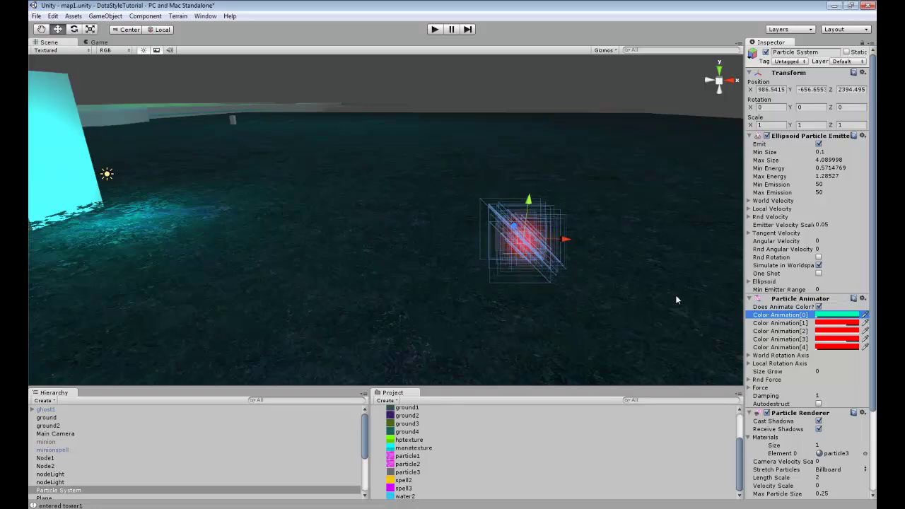
click(834, 322)
drag(117, 90, 121, 37)
click(121, 5)
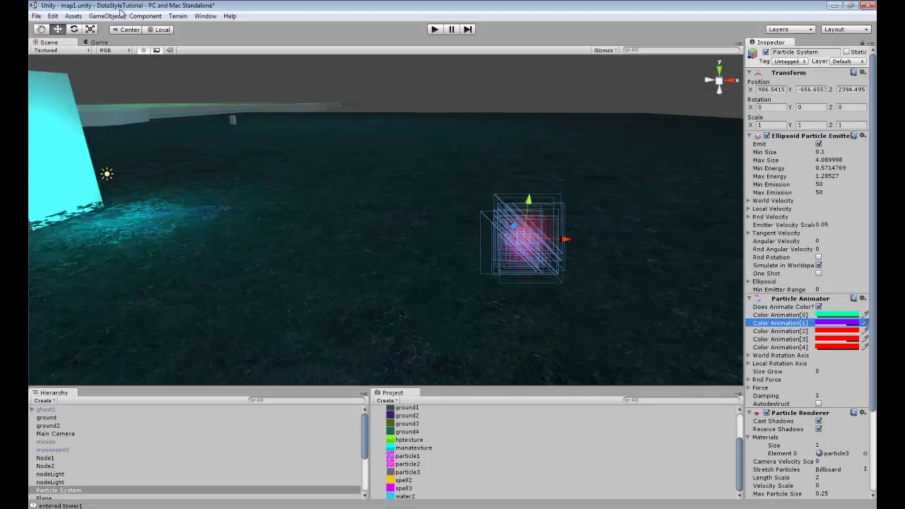
Step: Set Color Animation [2] purple, [3] cyan and [4] purple, then deselect to preview
click(827, 331)
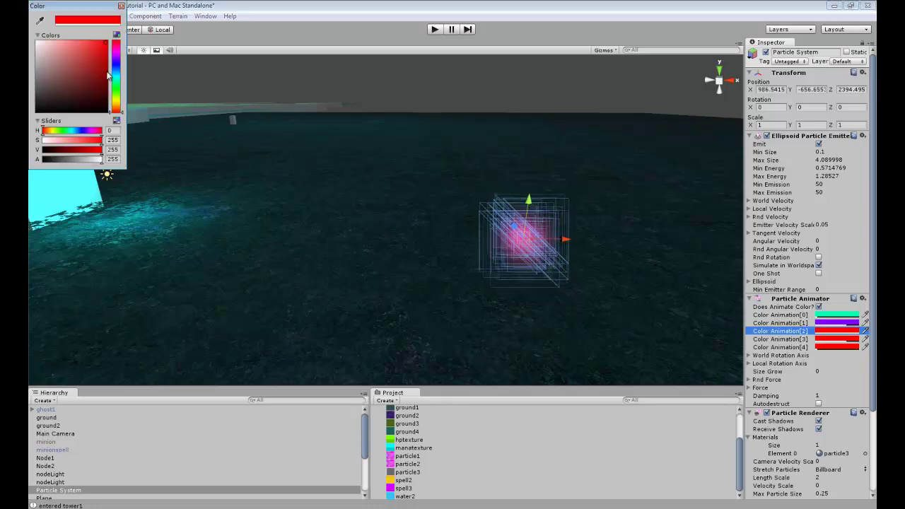
drag(116, 57, 117, 64)
click(121, 5)
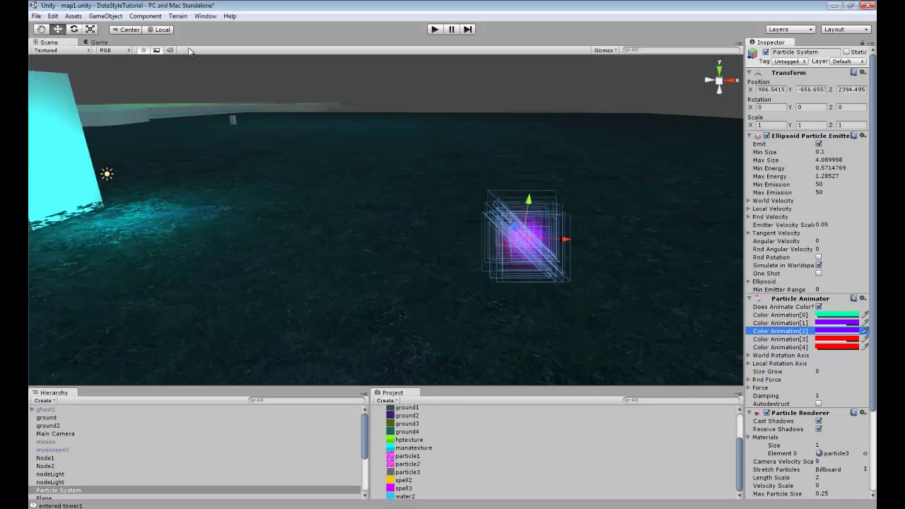
click(841, 338)
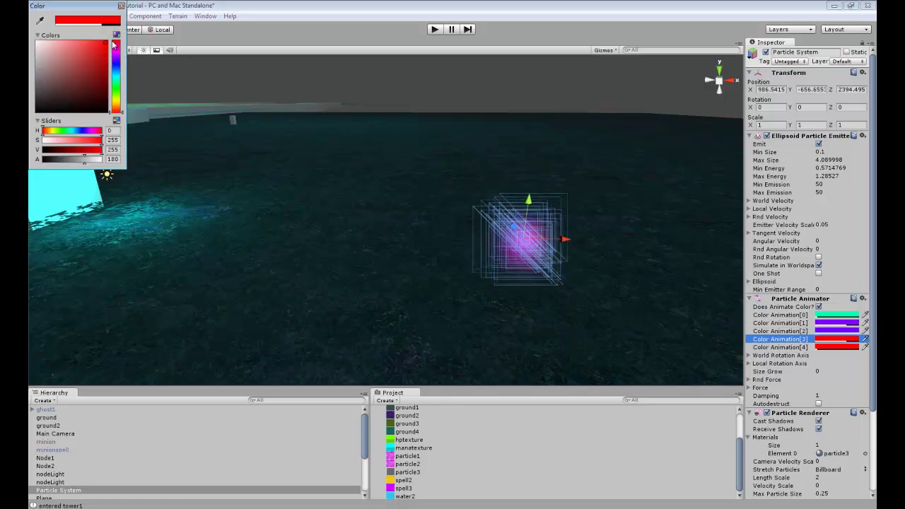
drag(116, 71, 118, 83)
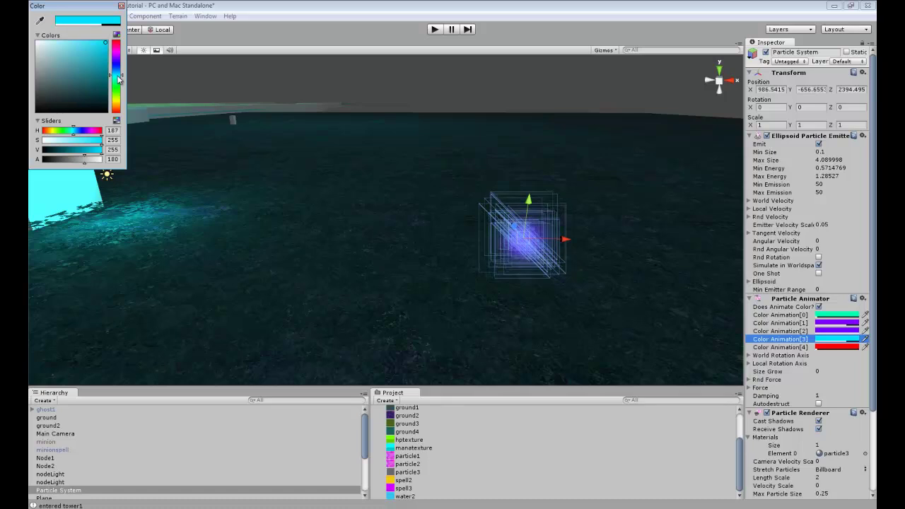
click(121, 6)
click(839, 347)
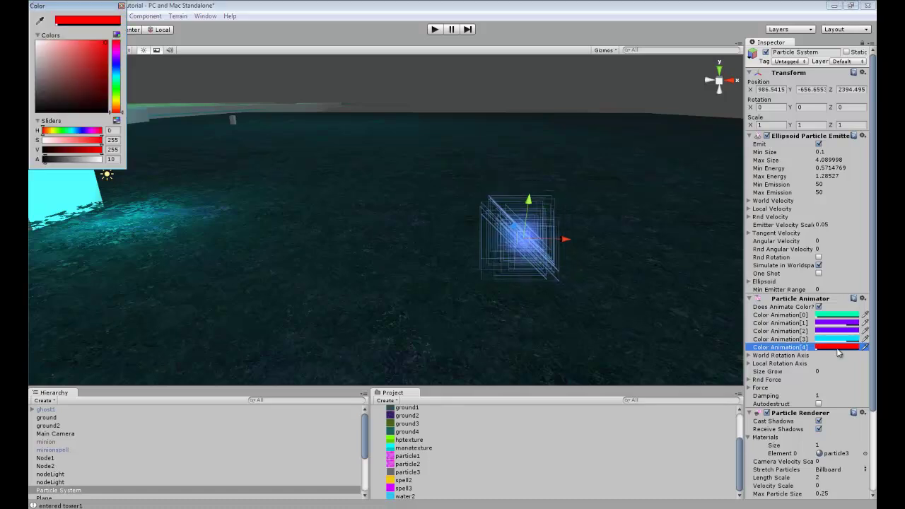
drag(116, 83, 118, 62)
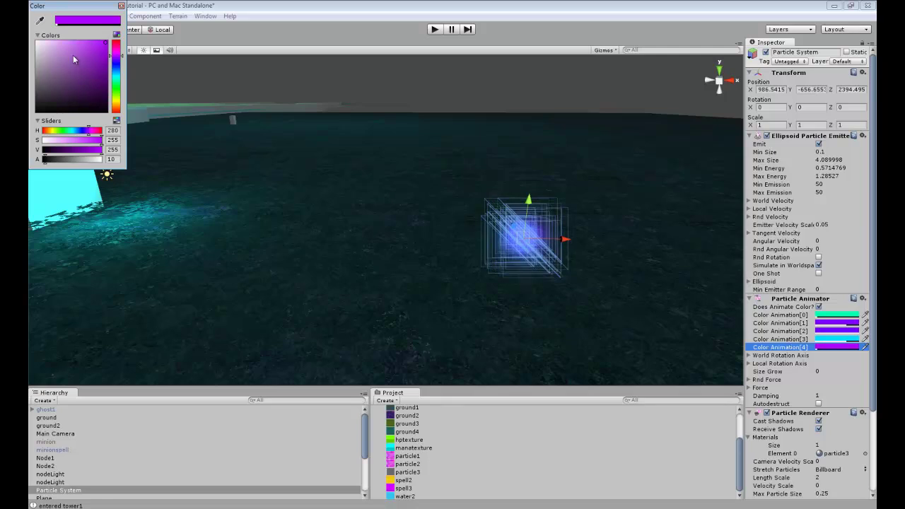
click(121, 7)
click(493, 106)
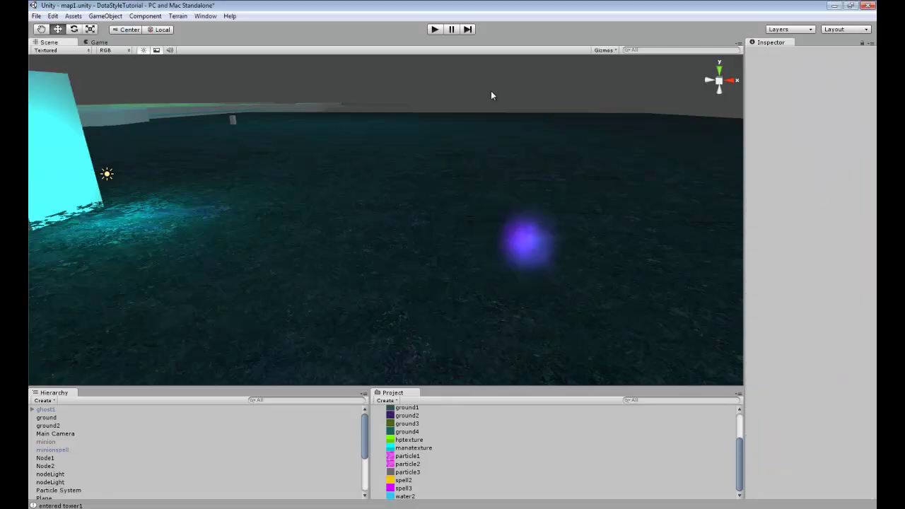
Step: Sweep the purple emitter back and forth along X, leaving it at about X 981.26
click(541, 257)
drag(565, 238, 521, 238)
click(483, 215)
click(500, 241)
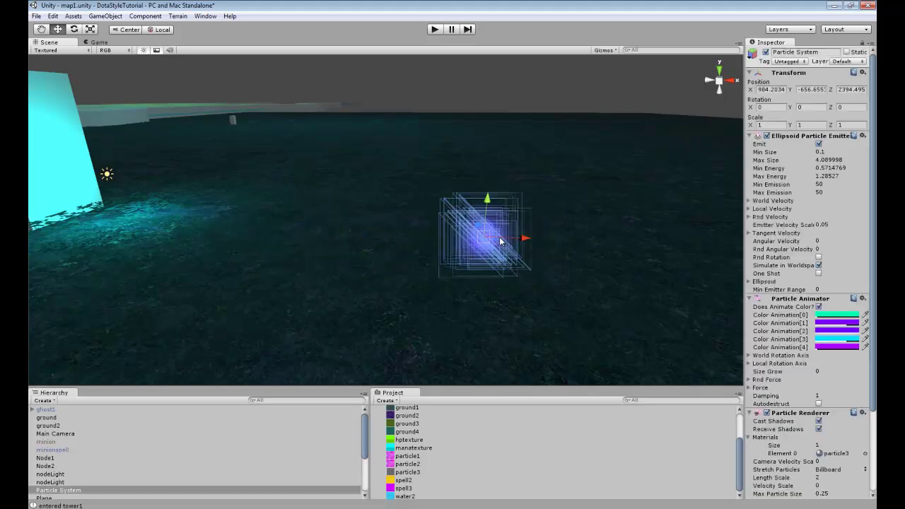
click(497, 234)
click(481, 236)
drag(500, 238, 503, 119)
click(494, 111)
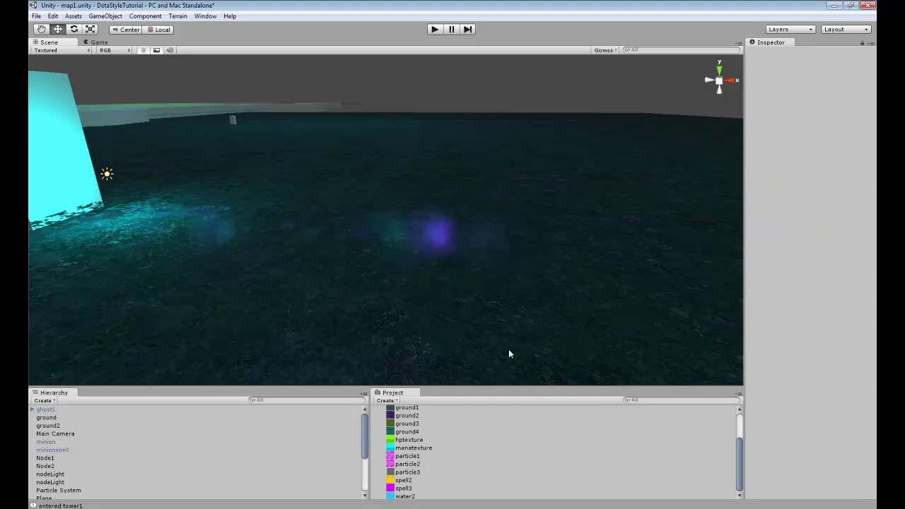
click(444, 242)
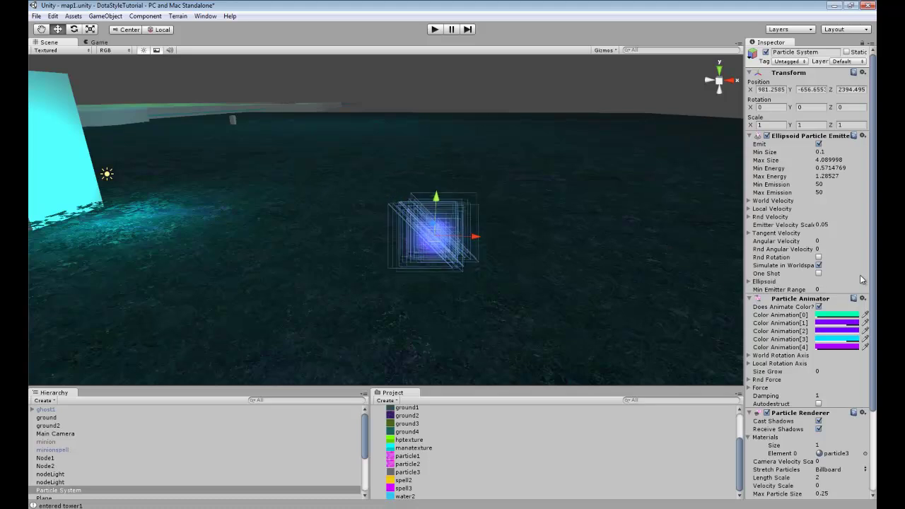
Step: Turn off Cast Shadows and Receive Shadows in the Particle Renderer, nudging the emitter to X 980.52
scroll(861, 279, down, 5)
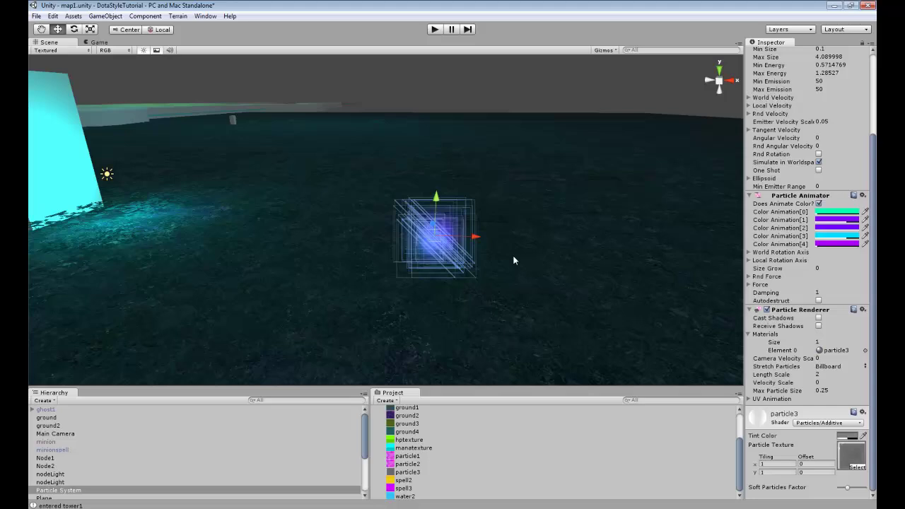
drag(475, 238, 451, 241)
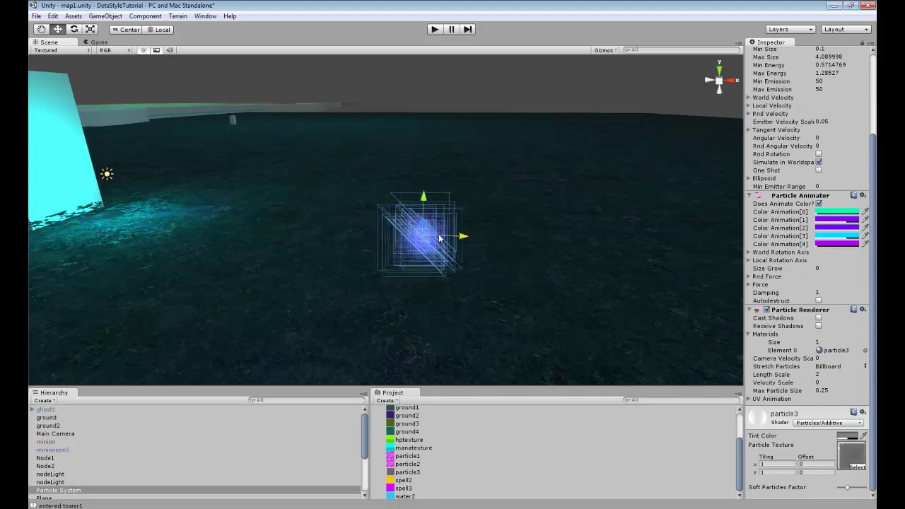
click(475, 99)
Step: Pull the view back and tilt down over the ground to frame the small violet glow
click(423, 240)
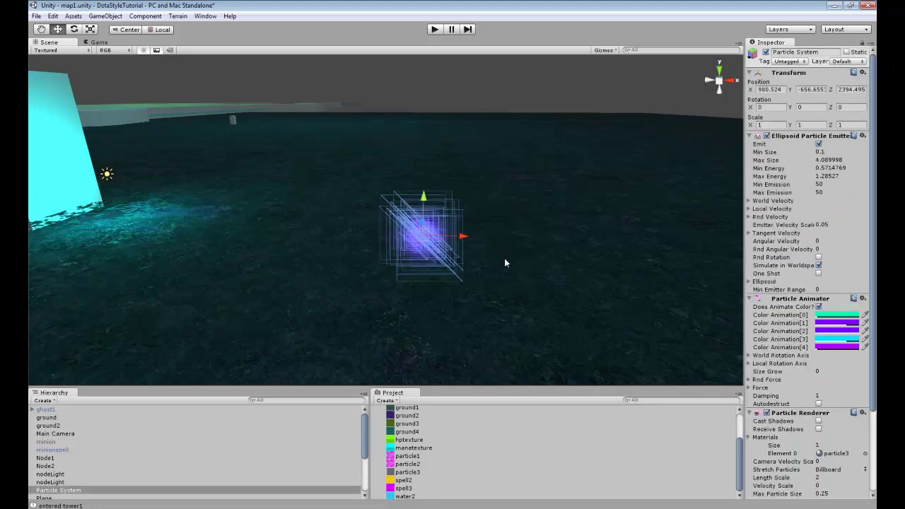
right_drag(498, 245, 512, 219)
click(512, 218)
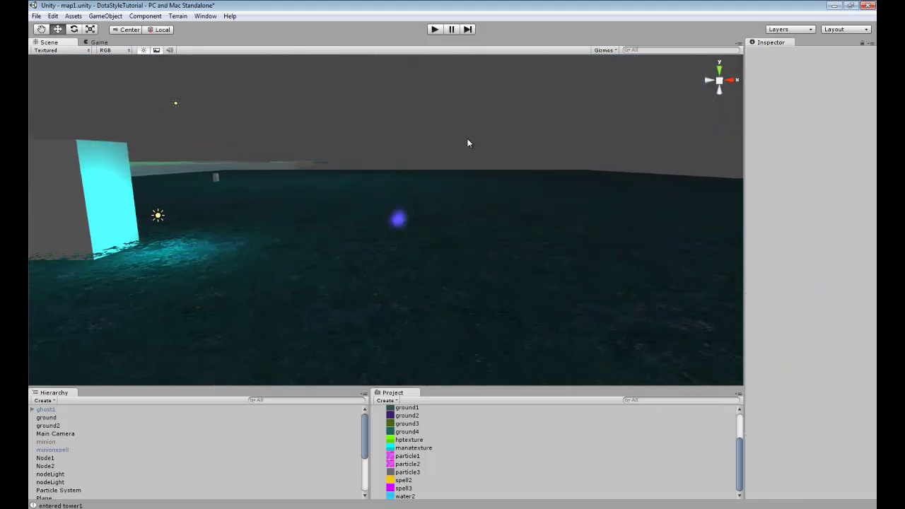
right_drag(469, 141, 460, 178)
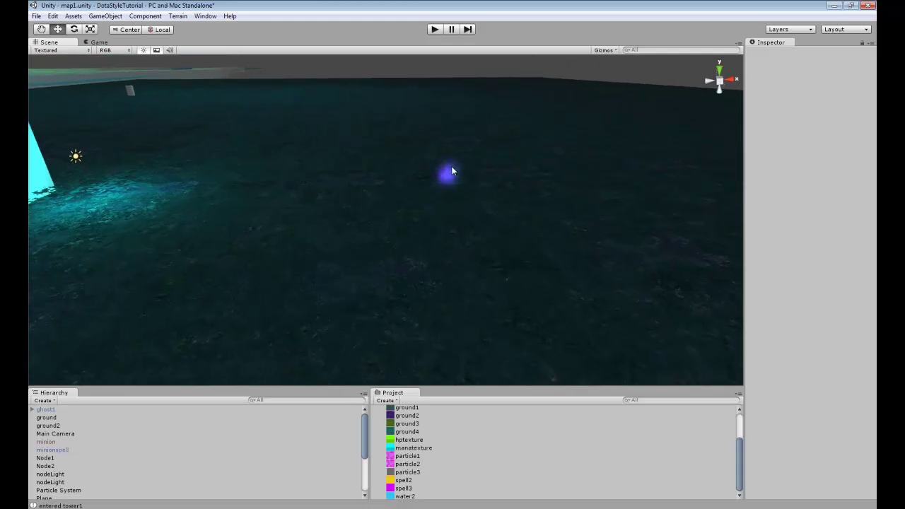